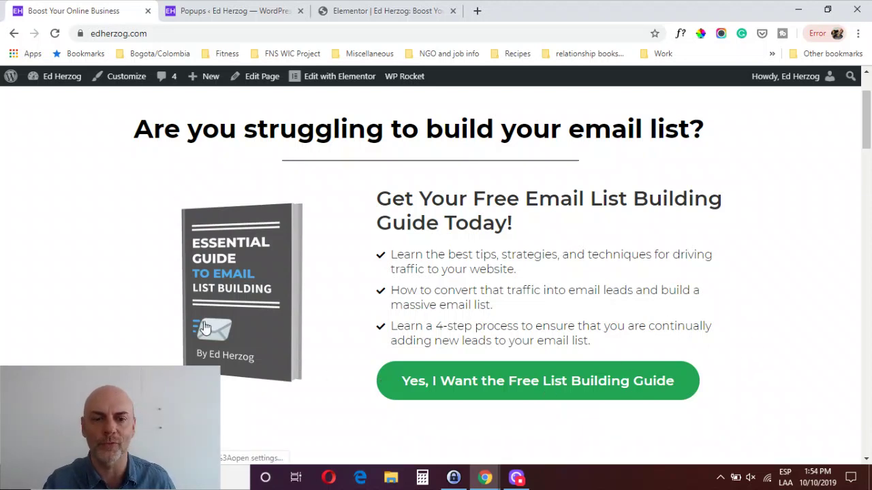
Test that the green guide button and book image each open the signup popup, then list the Popups templates.
click(518, 386)
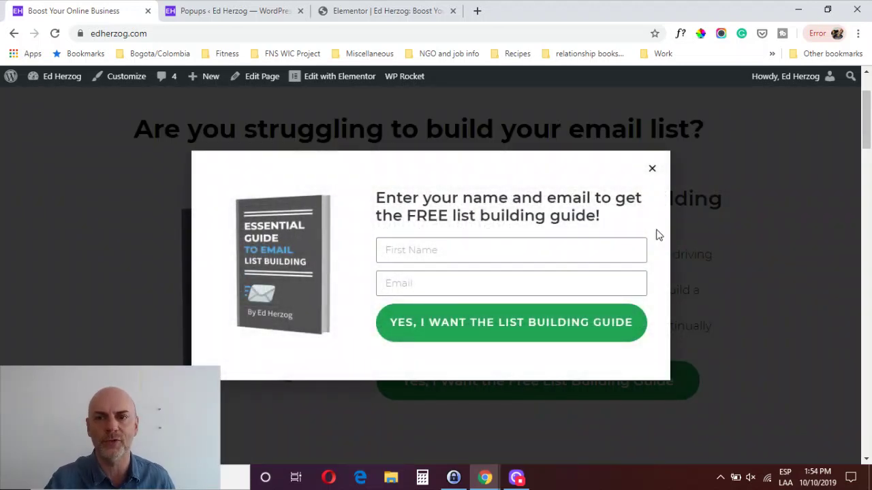
click(652, 171)
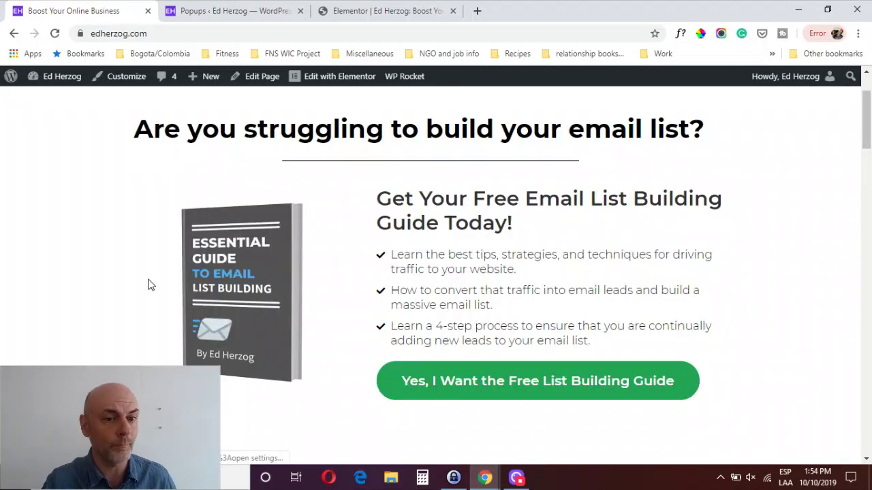
click(268, 293)
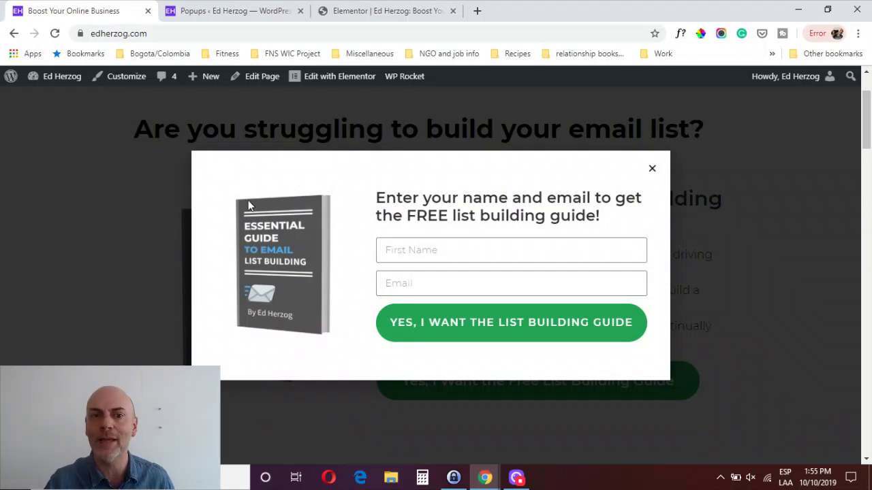
click(651, 171)
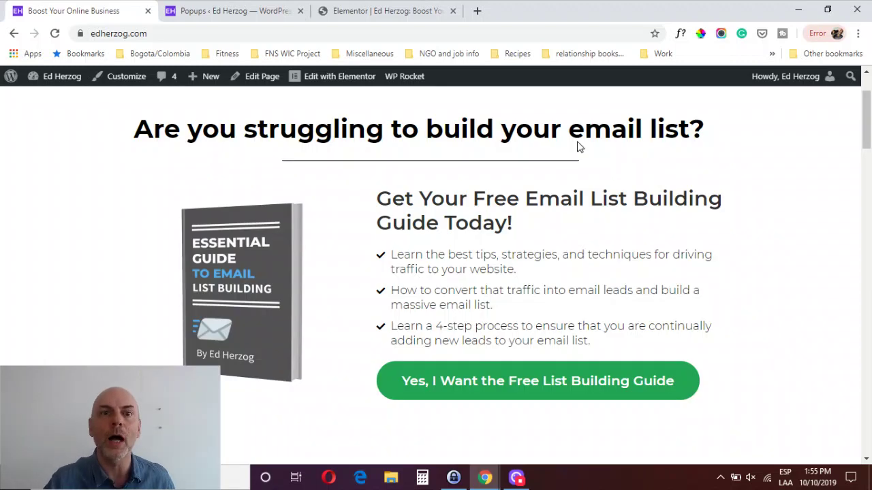
click(248, 13)
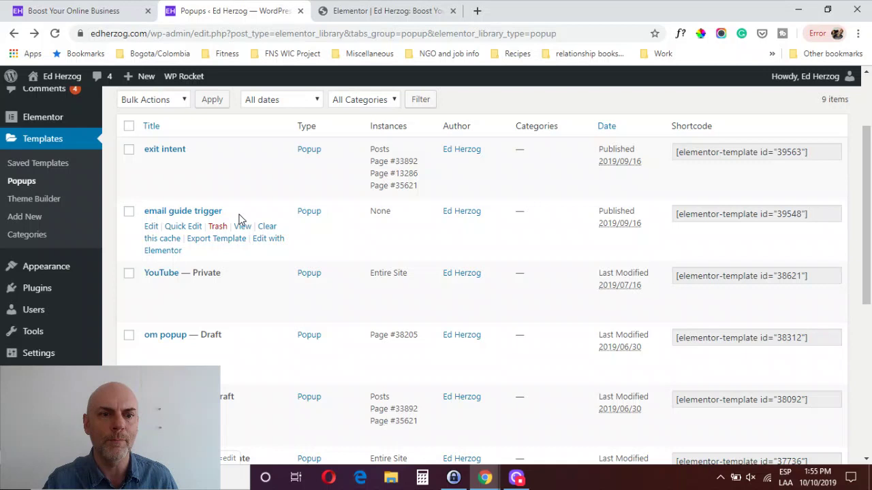
Open the 'email guide trigger' popup in the Elementor editor.
click(164, 254)
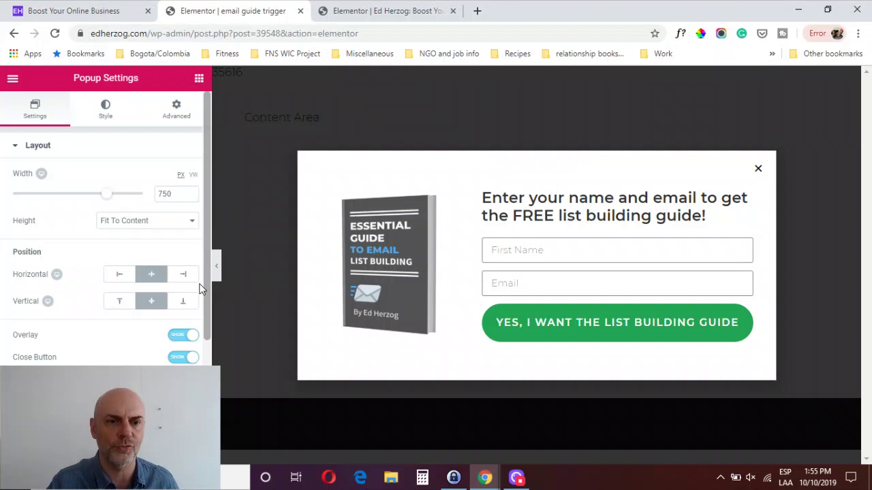
scroll(206, 276, down, 2)
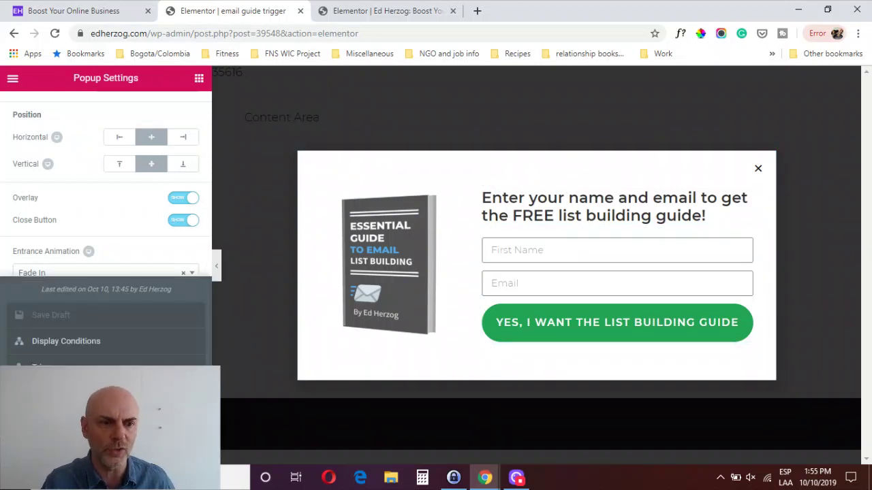
Open the popup's Publish Settings and view its Triggers, with all six switched off.
click(87, 347)
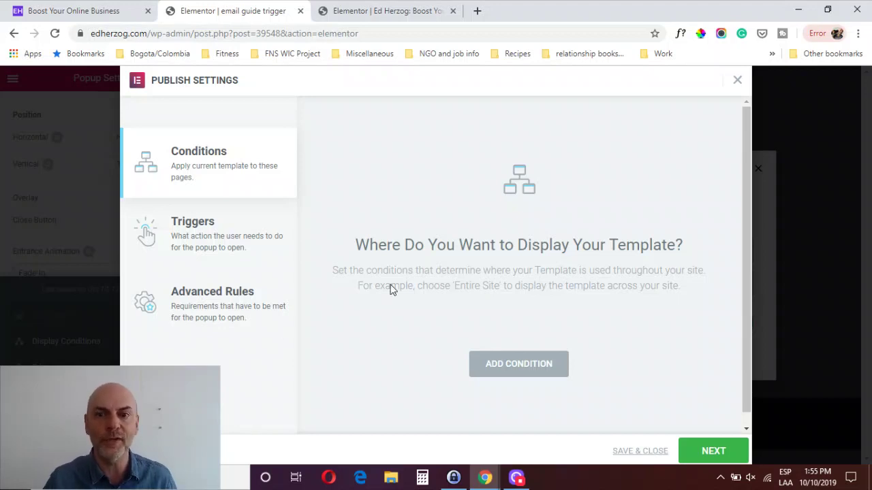
click(212, 227)
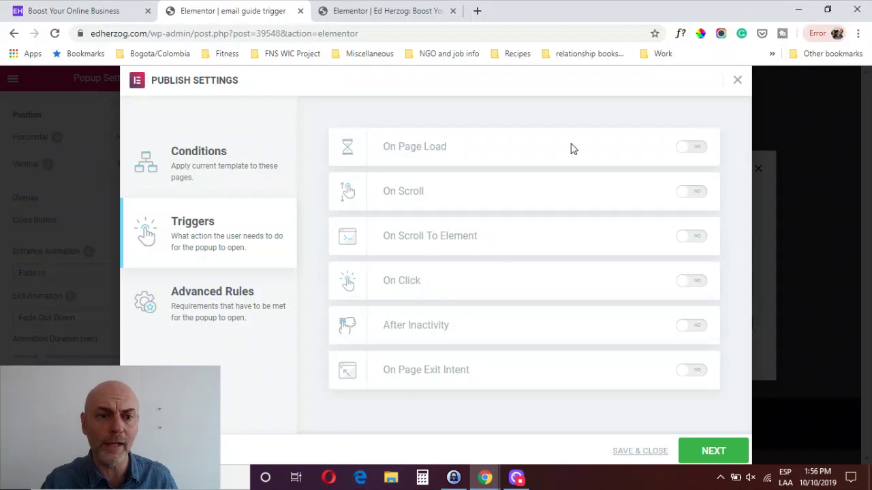
Review the popup's Advanced Rules, all left off, then save and close Publish Settings.
click(244, 299)
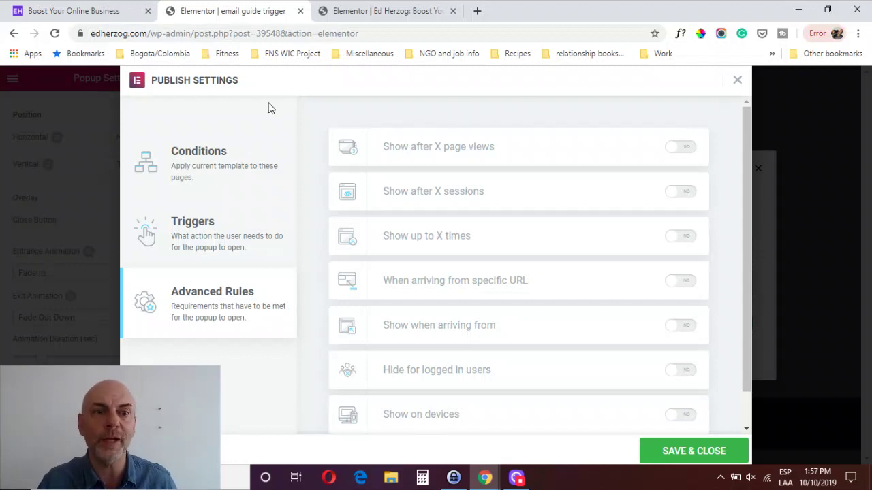
click(671, 451)
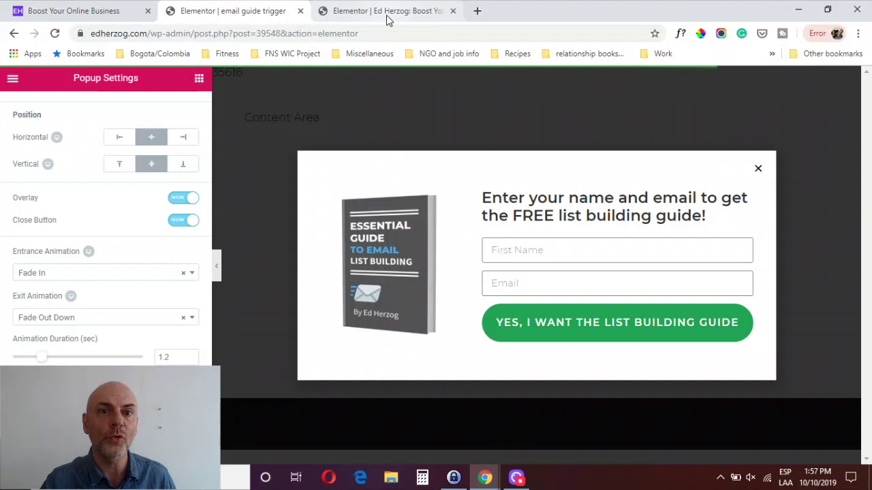
On the landing page, set the green guide button's Link to the dynamic Popup action.
click(380, 13)
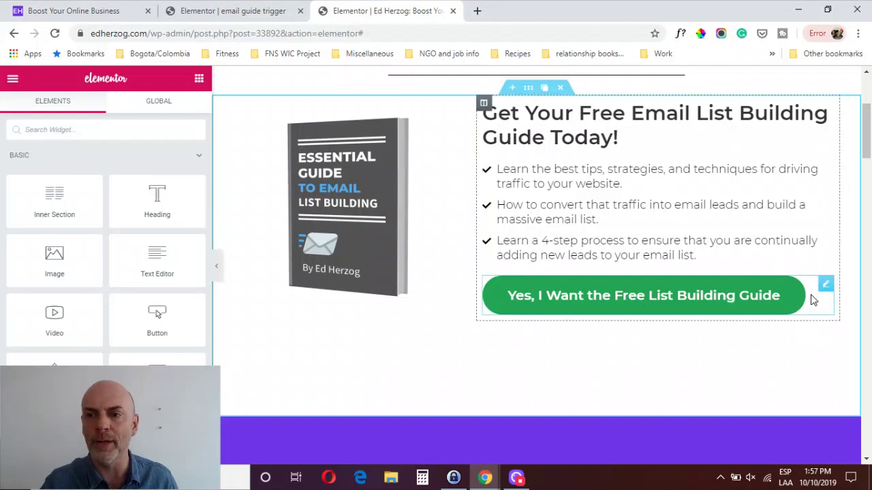
click(826, 286)
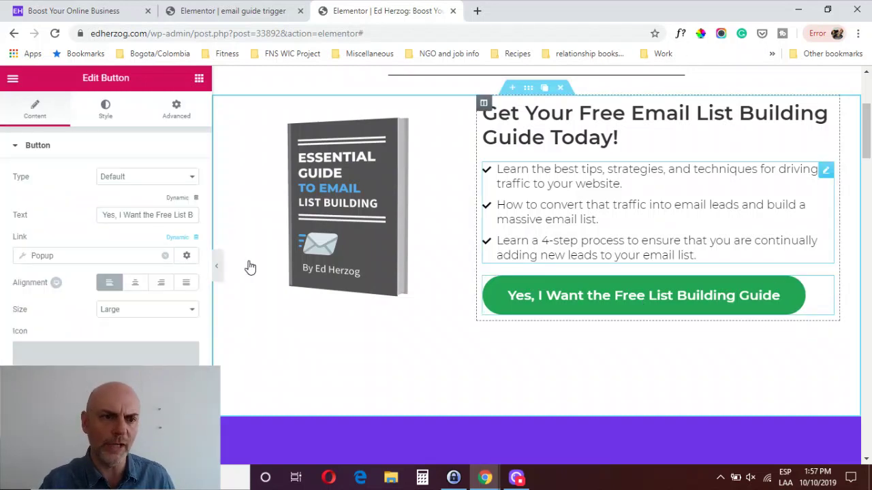
click(175, 239)
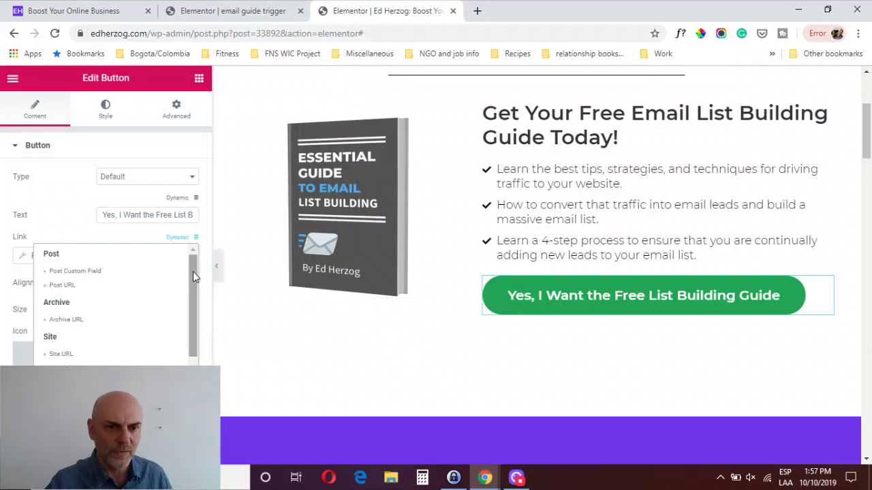
drag(192, 271, 195, 340)
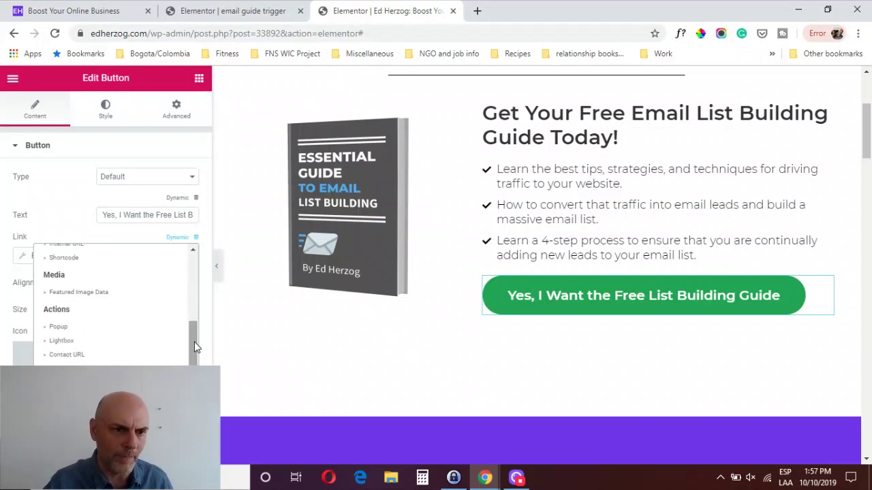
click(59, 327)
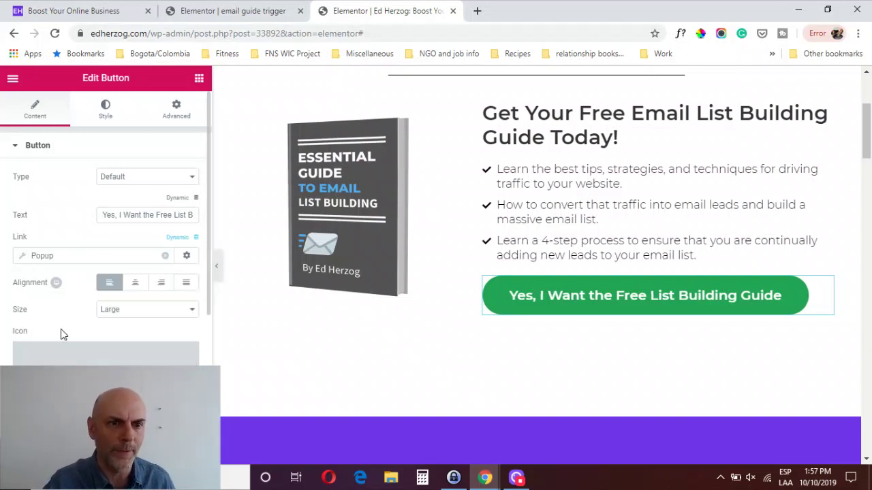
Configure the button's Popup link as Open Popup targeting the 'email guide trigger' template.
click(59, 256)
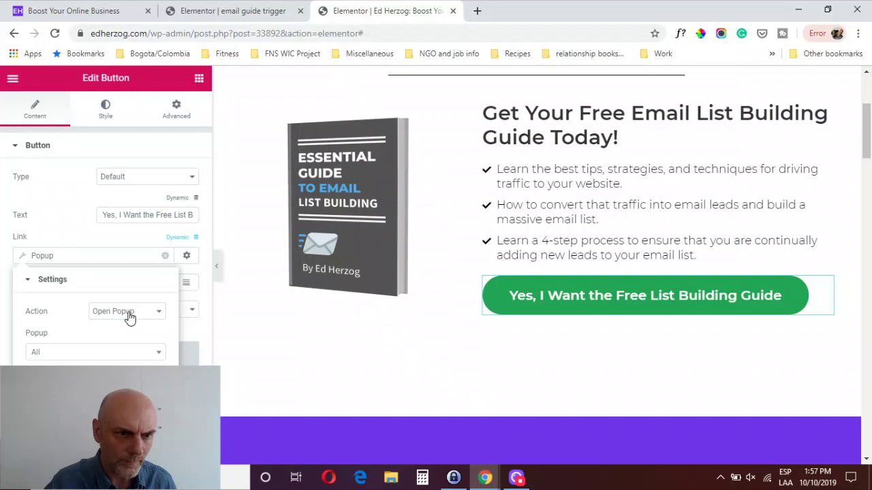
click(129, 317)
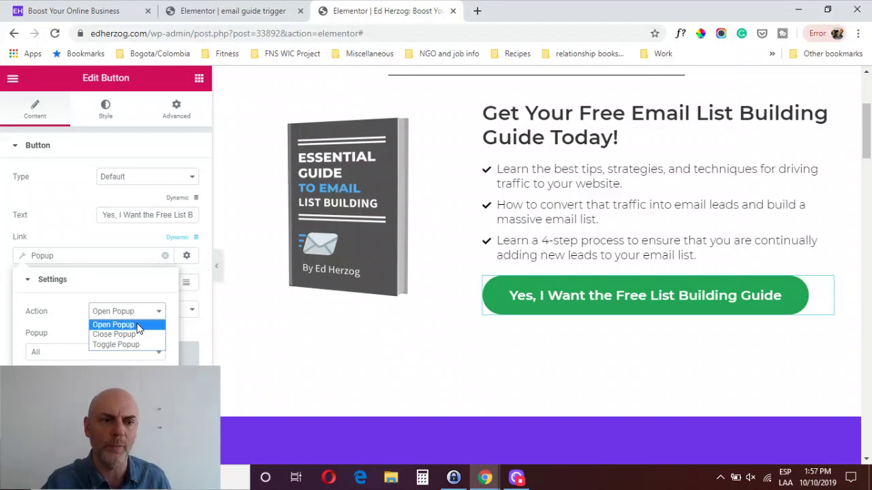
click(139, 325)
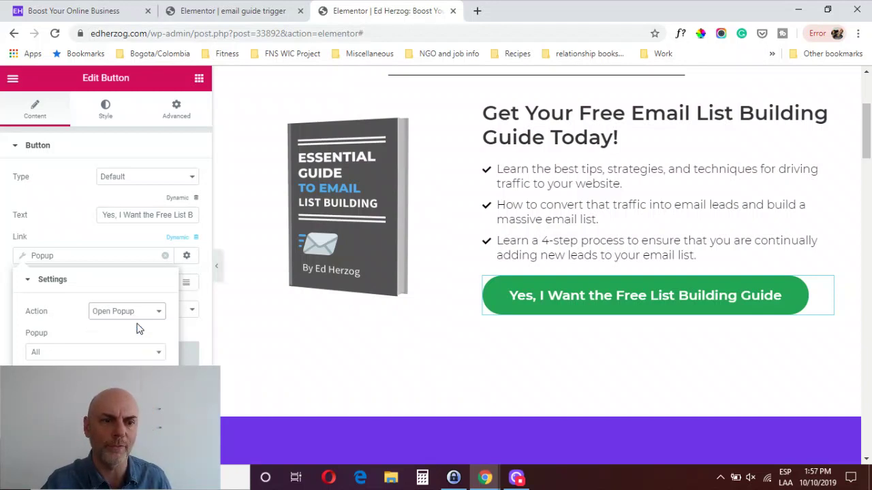
click(91, 352)
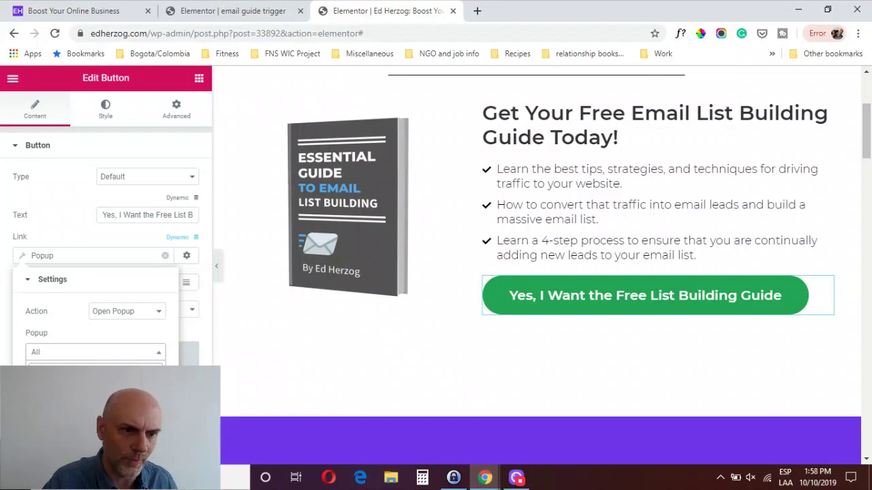
click(95, 385)
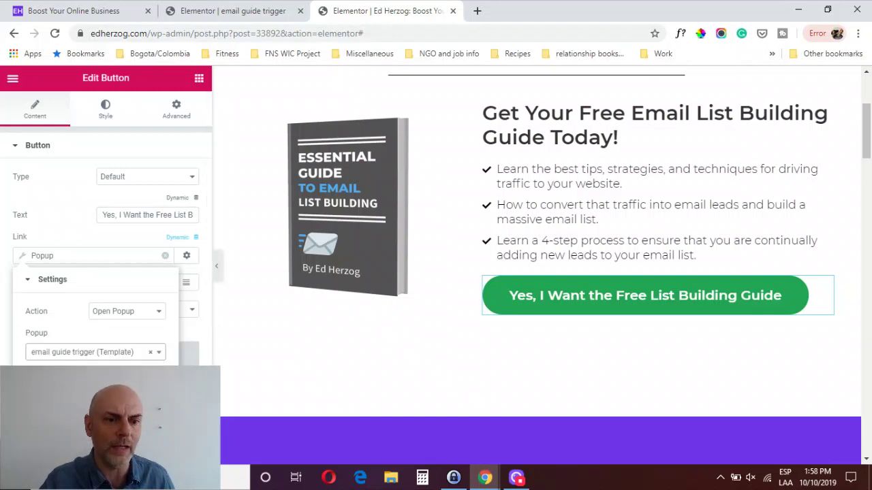
key(Escape)
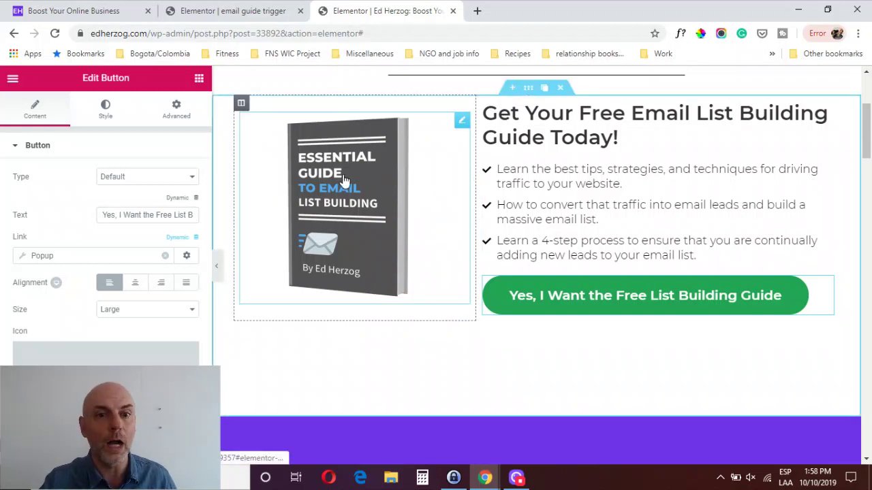
Set the book image's link to Custom URL using the dynamic Popup action.
click(460, 126)
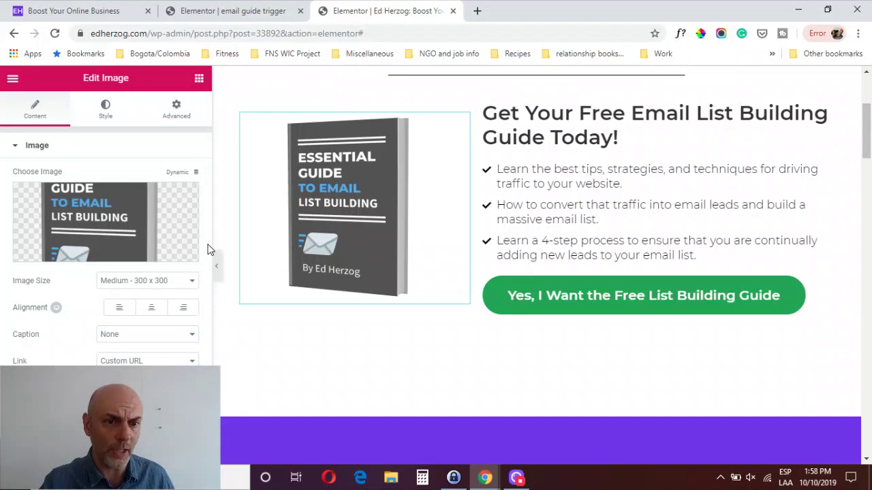
scroll(205, 247, down, 1)
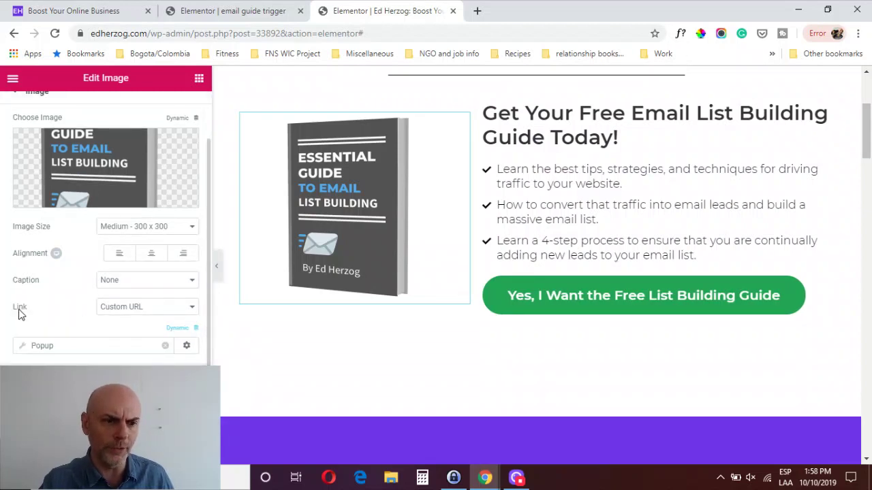
click(122, 308)
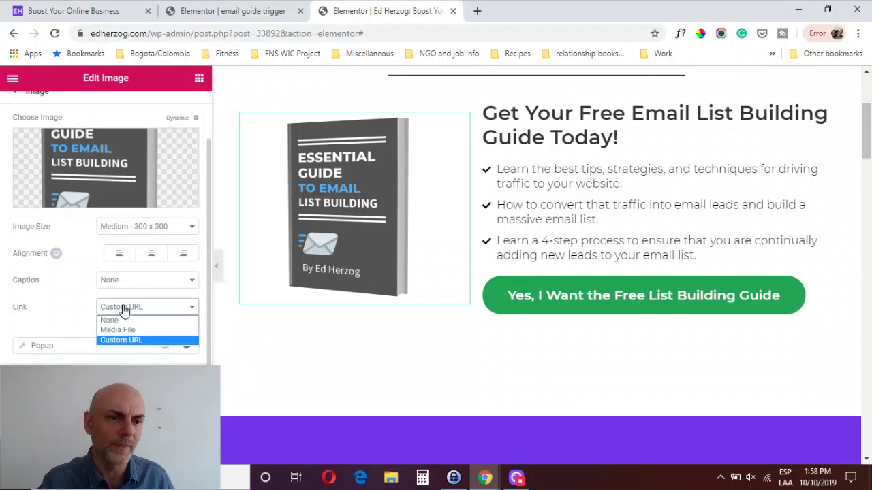
click(118, 340)
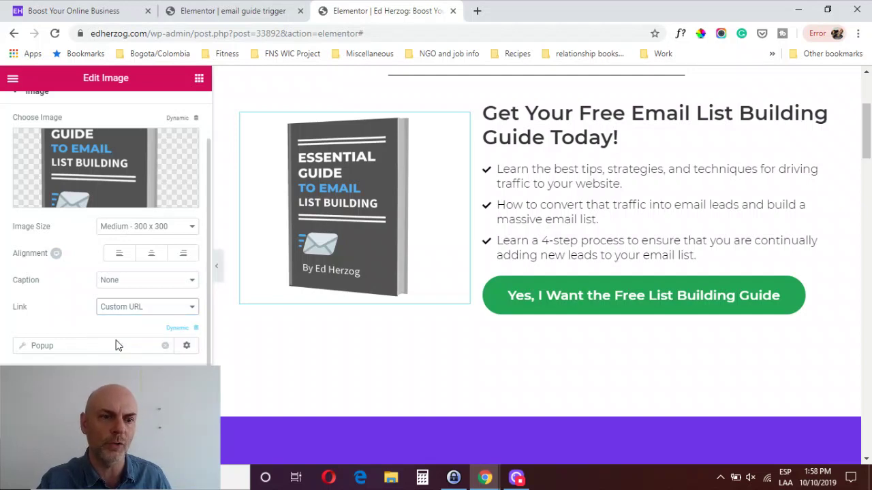
click(176, 329)
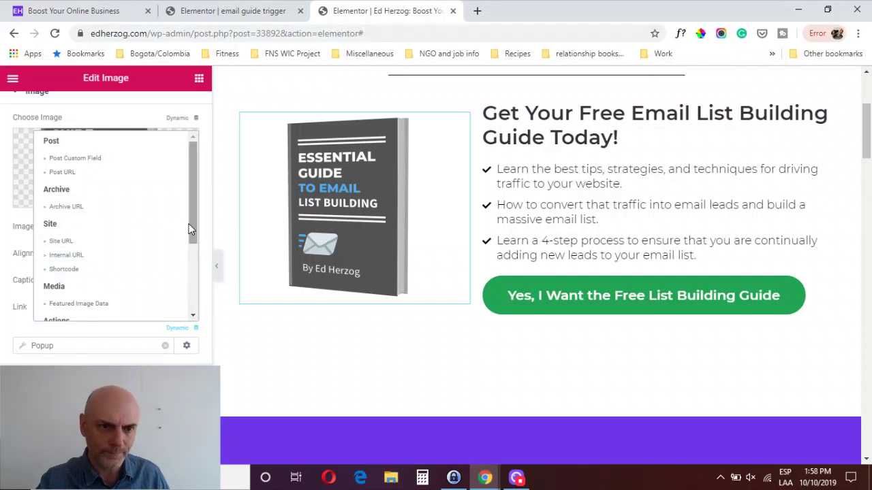
drag(192, 230, 193, 293)
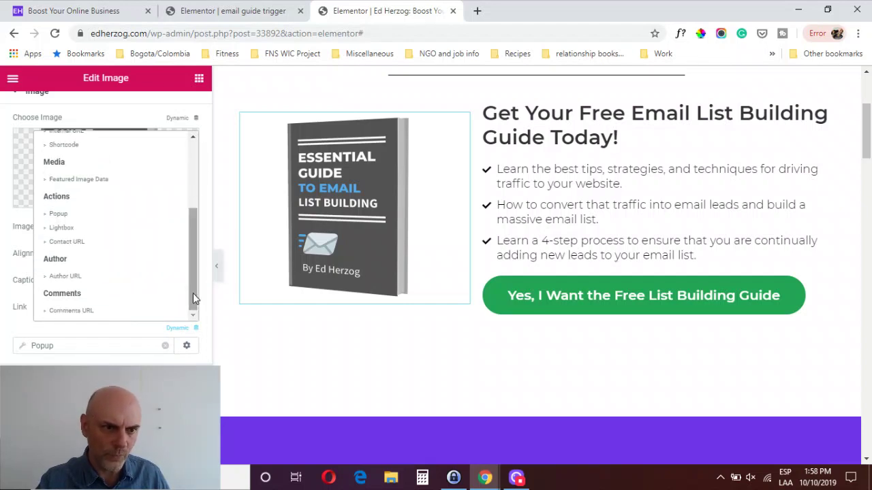
click(77, 214)
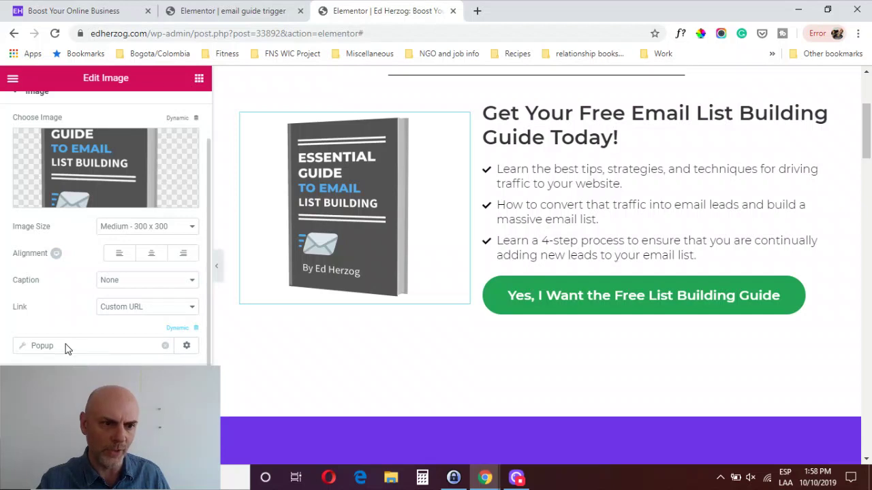
Point the image's Popup link to the 'email guide trigger' popup via an 'email' search.
click(66, 348)
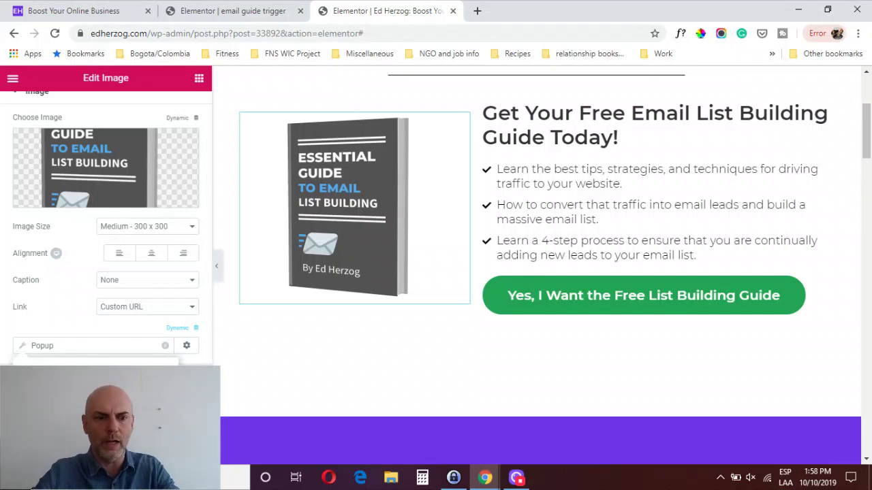
text(email)
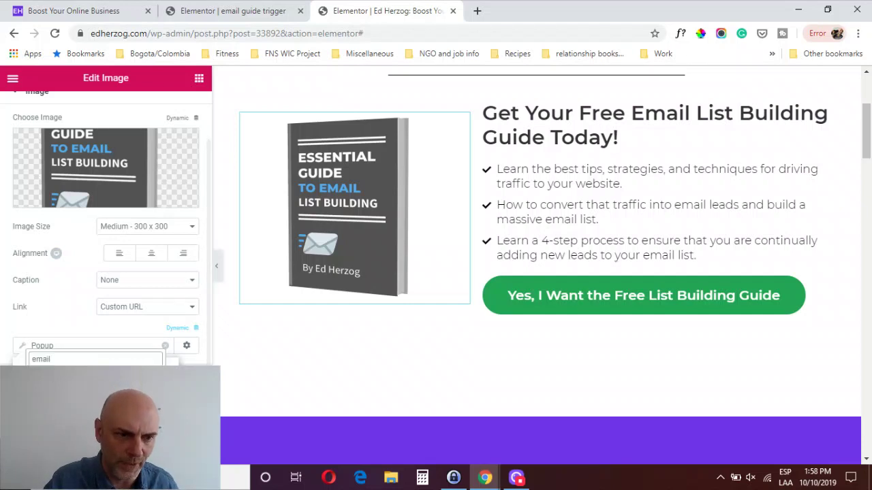
key(Return)
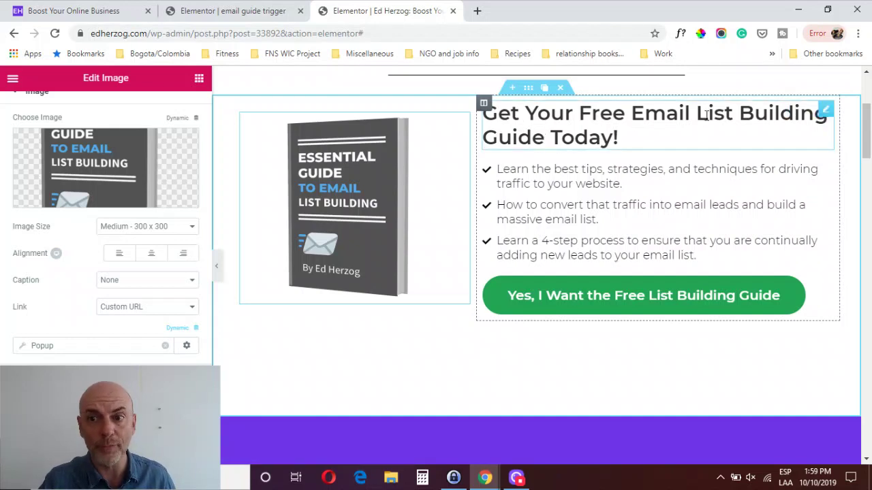
Open the 'Get Your Free Email List Building Guide Today!' heading's settings, showing its empty Link field.
click(824, 110)
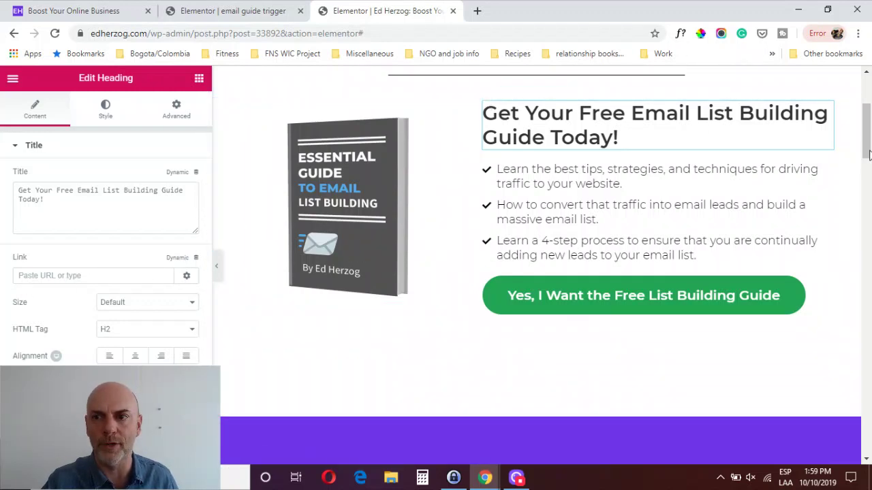
drag(868, 155, 868, 132)
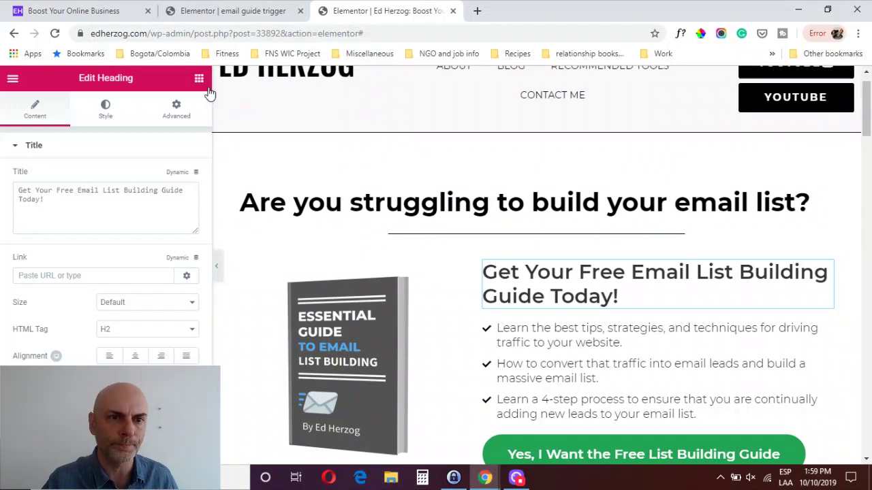
Search widgets for 'icon', place an Icon widget under the main heading, then delete it.
click(199, 78)
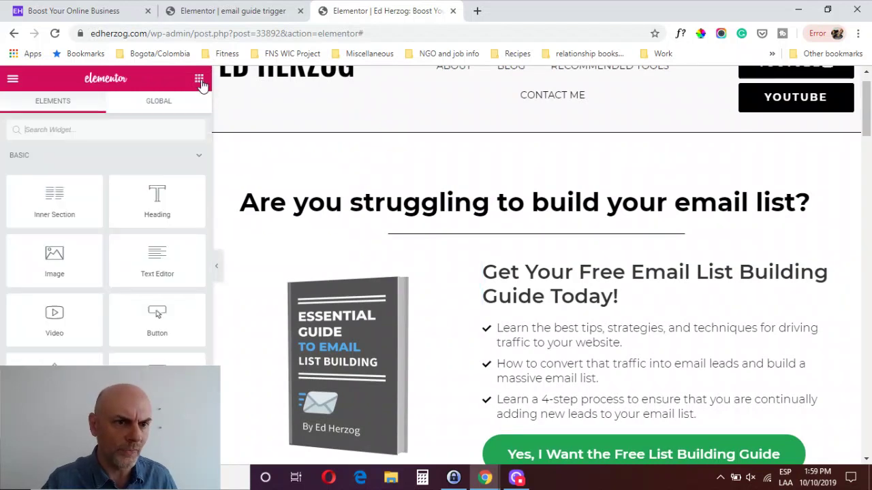
click(115, 124)
text(icon)
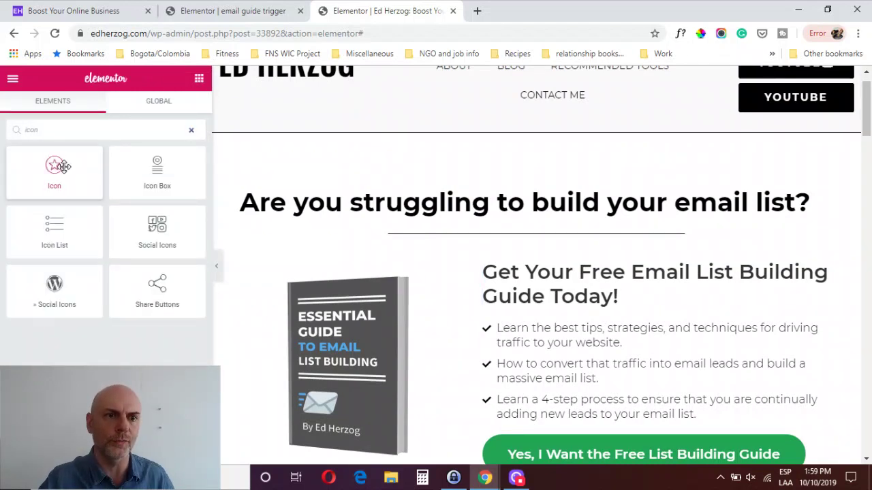
drag(55, 167, 481, 229)
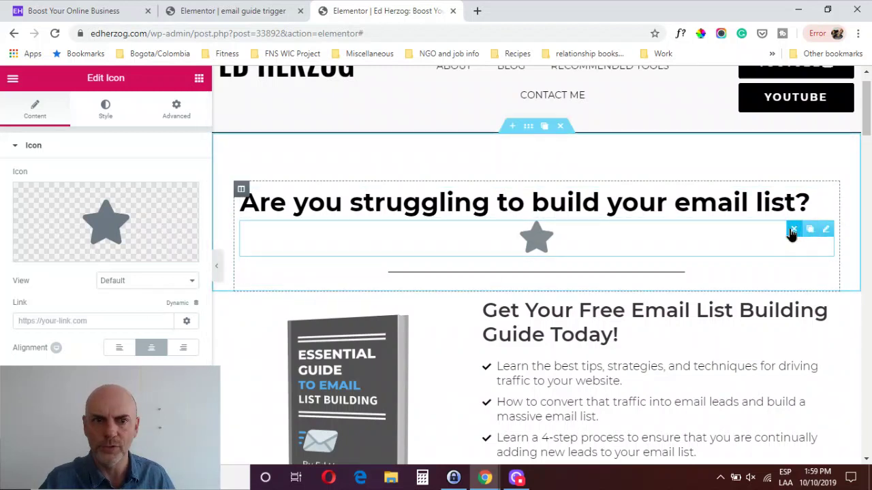
click(790, 234)
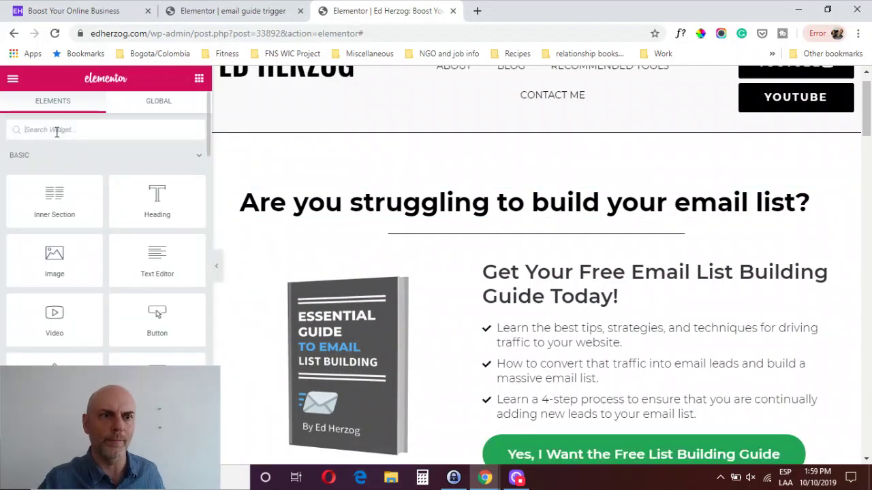
Place an Icon Box under the main heading and scroll through its settings.
text(icon b)
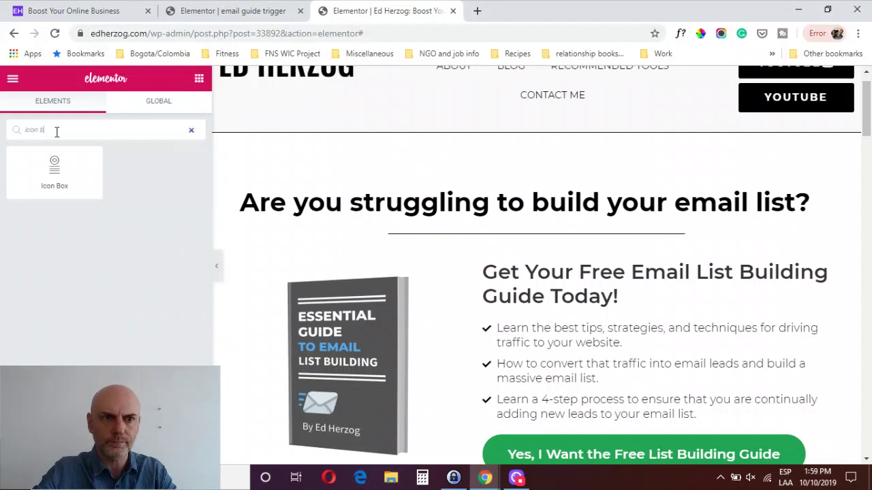
text(o)
drag(54, 167, 399, 213)
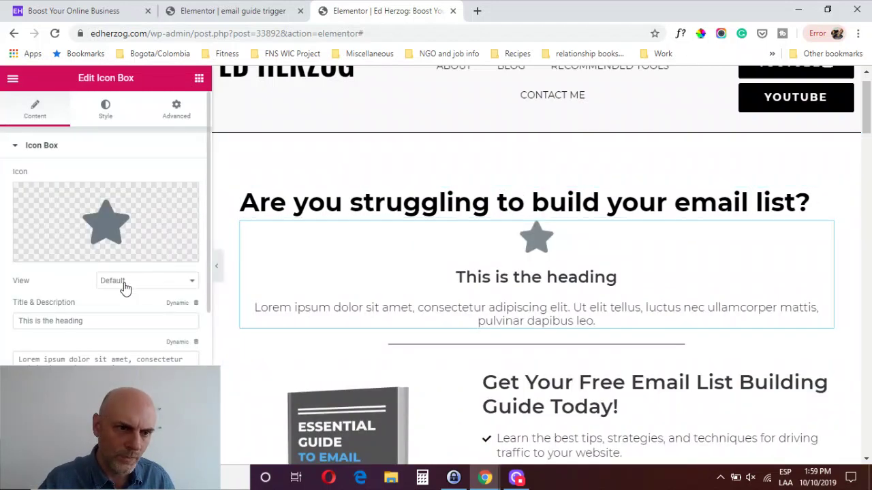
scroll(207, 345, down, 3)
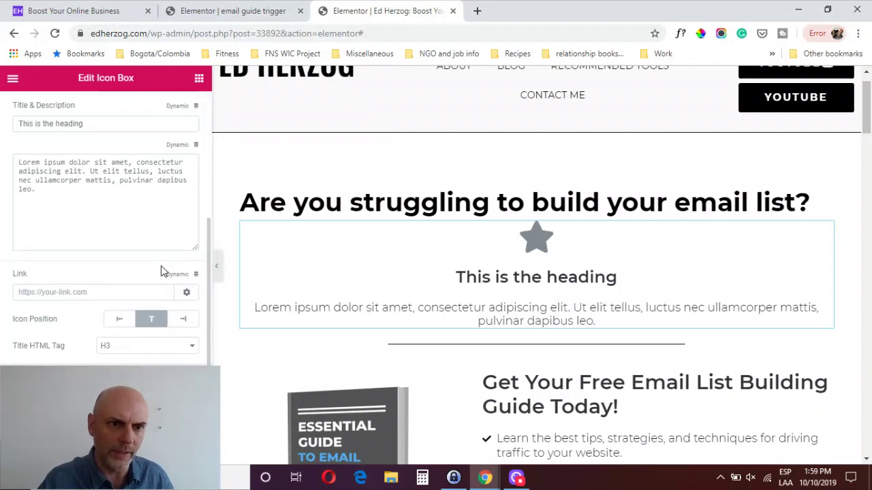
mouse_move(822, 230)
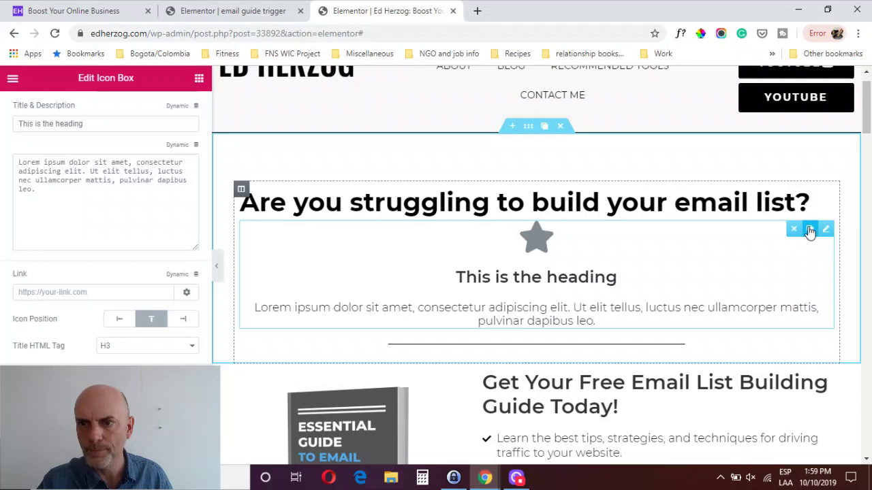
click(793, 230)
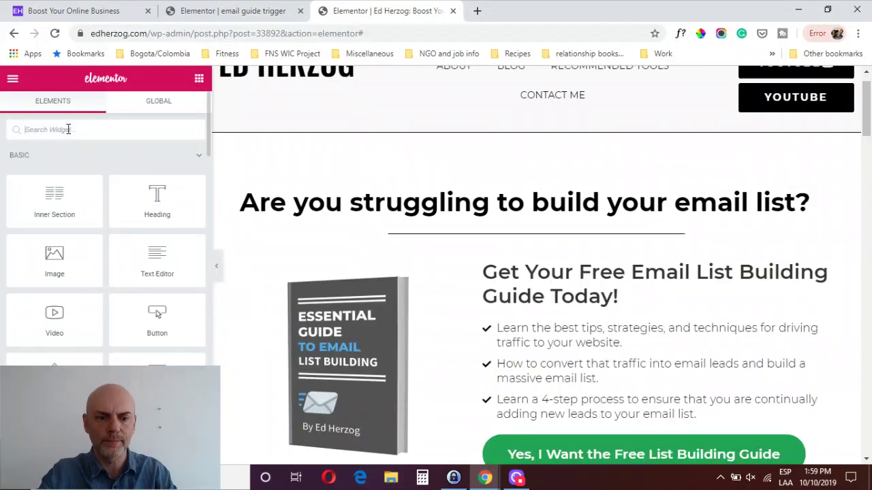
text(call)
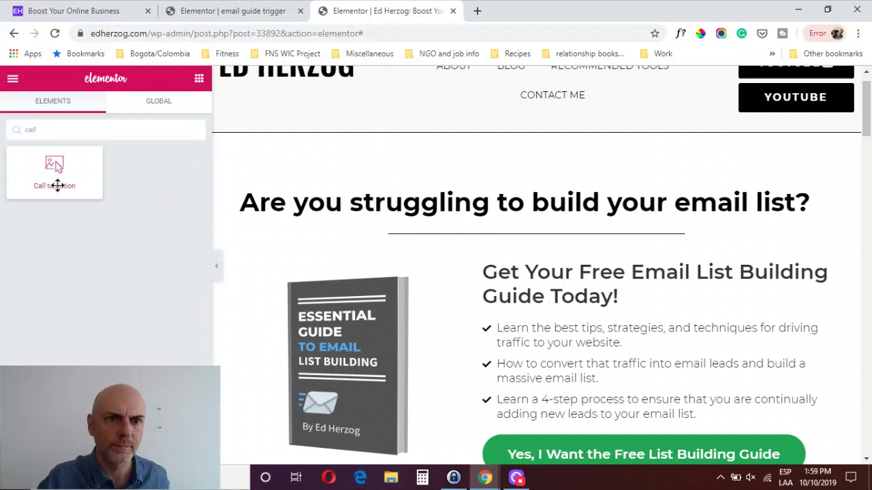
drag(59, 184, 457, 234)
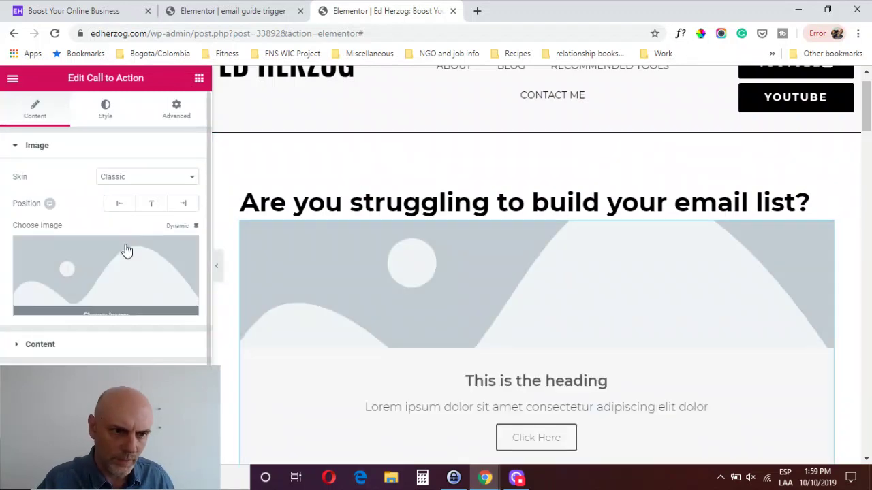
click(58, 348)
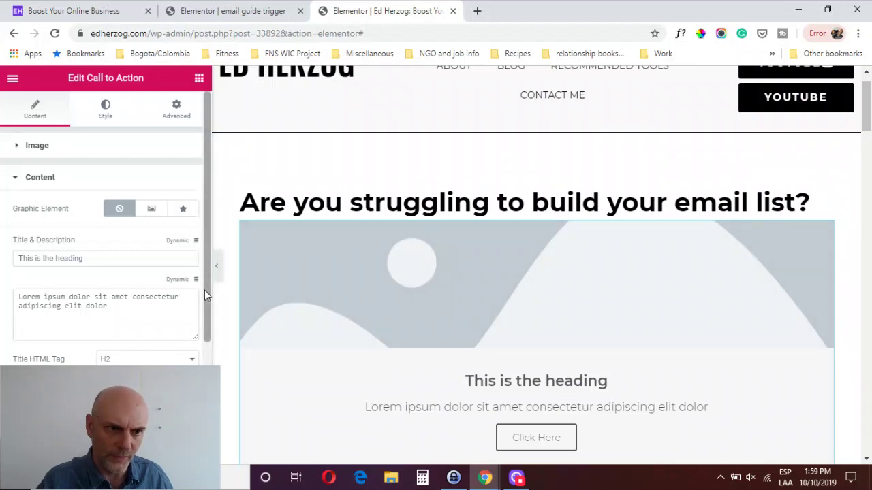
scroll(205, 290, down, 2)
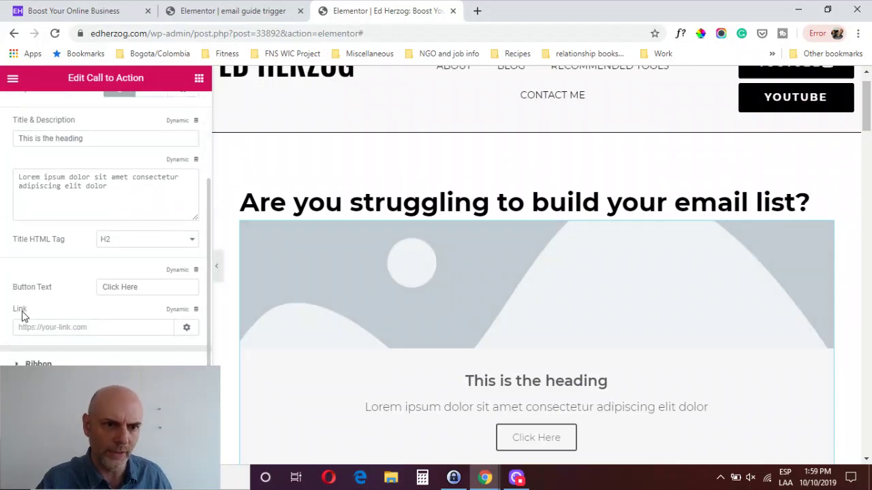
mouse_move(826, 240)
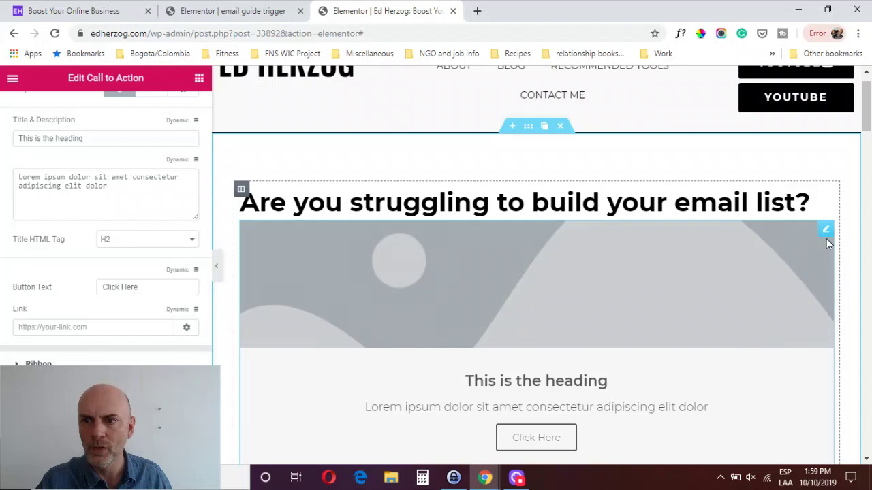
click(794, 229)
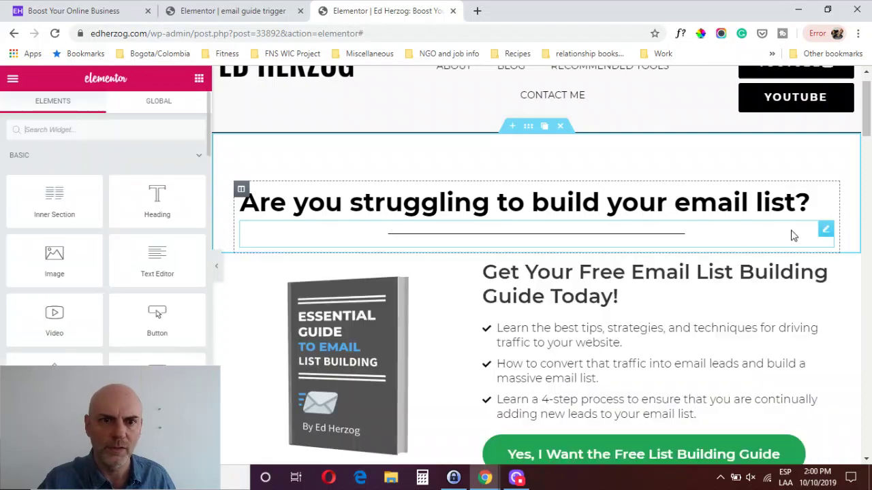
click(115, 126)
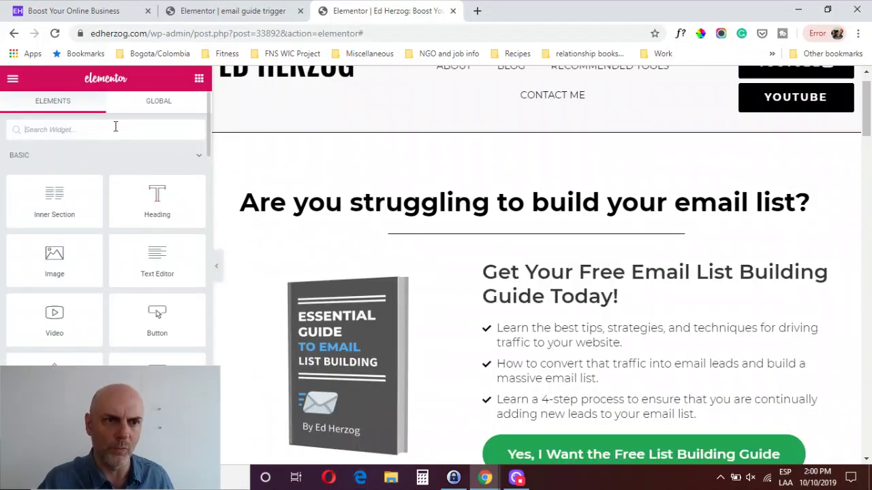
text(image)
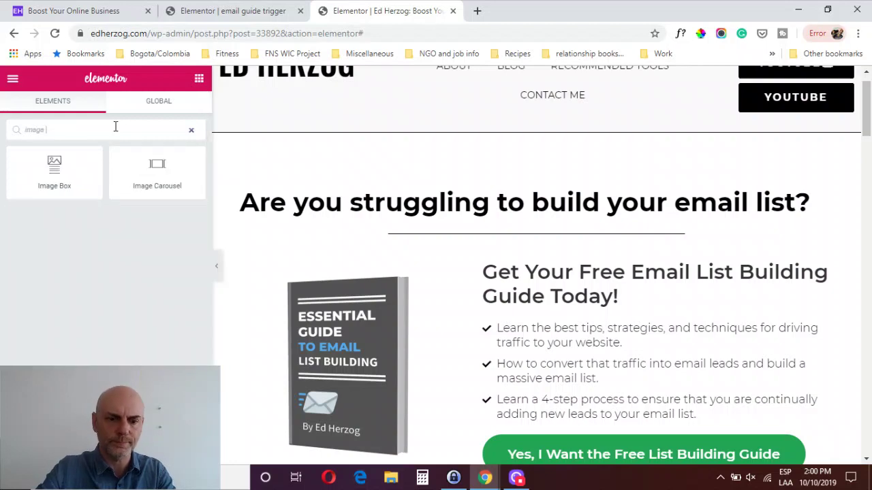
drag(54, 170, 521, 232)
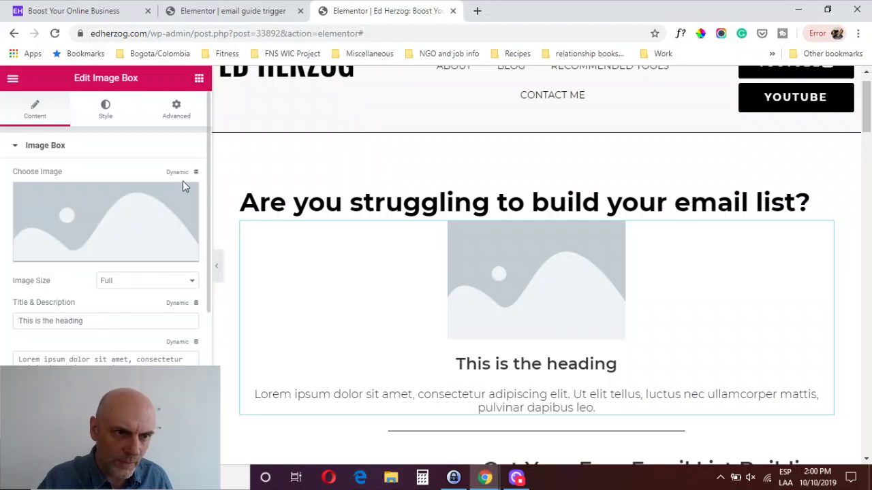
scroll(205, 278, down, 3)
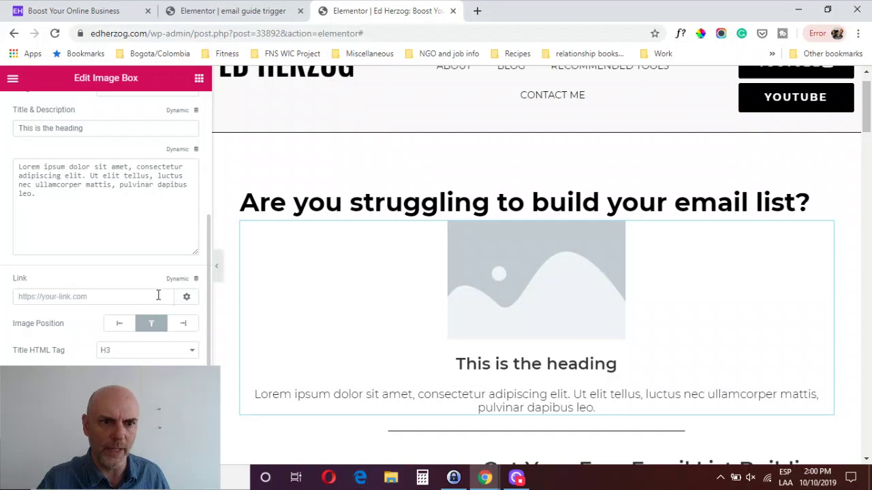
mouse_move(825, 232)
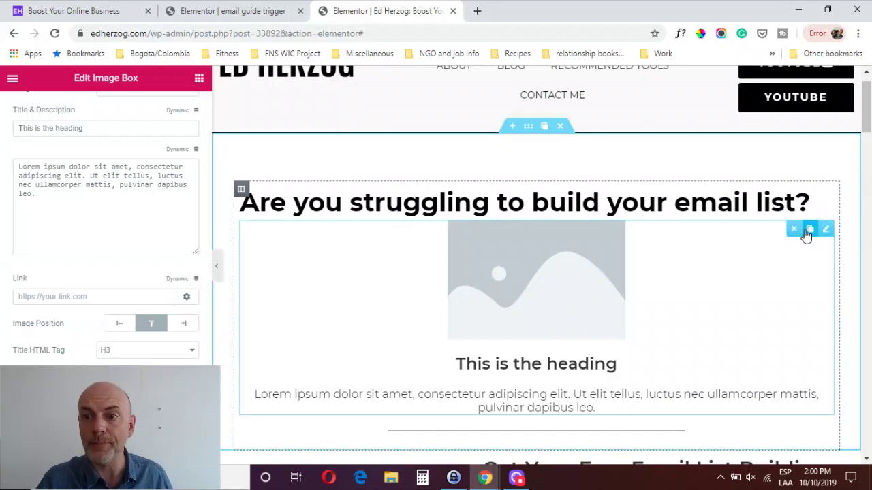
click(793, 230)
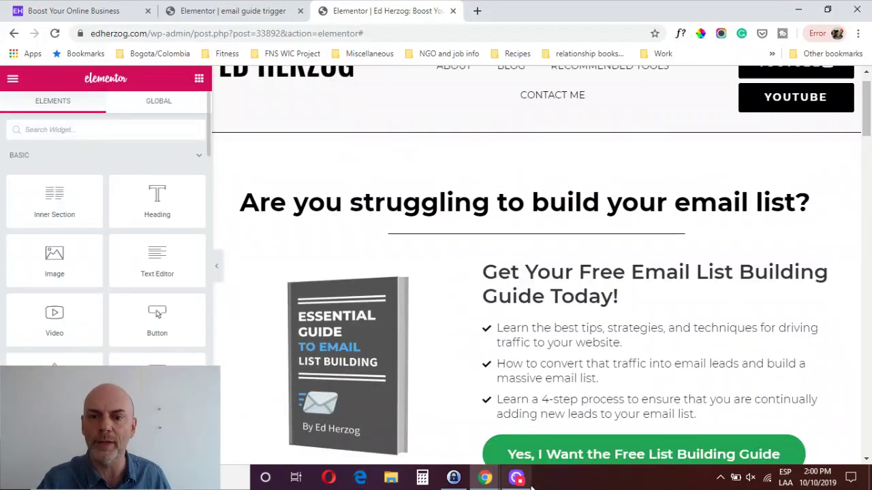